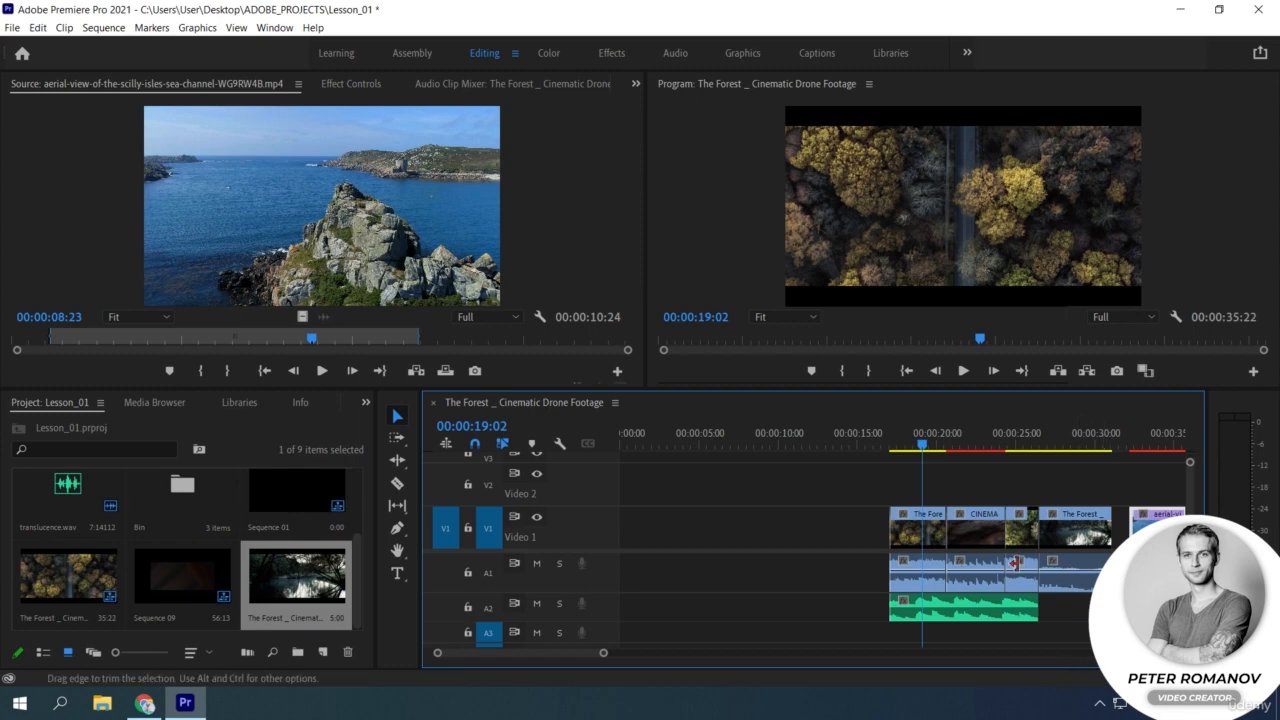
# Step: Open the effect controls of the CINEMATIC NATURE BROLL clip and examine its expanded Motion properties and the other video and audio effects
pyautogui.click(978, 540)
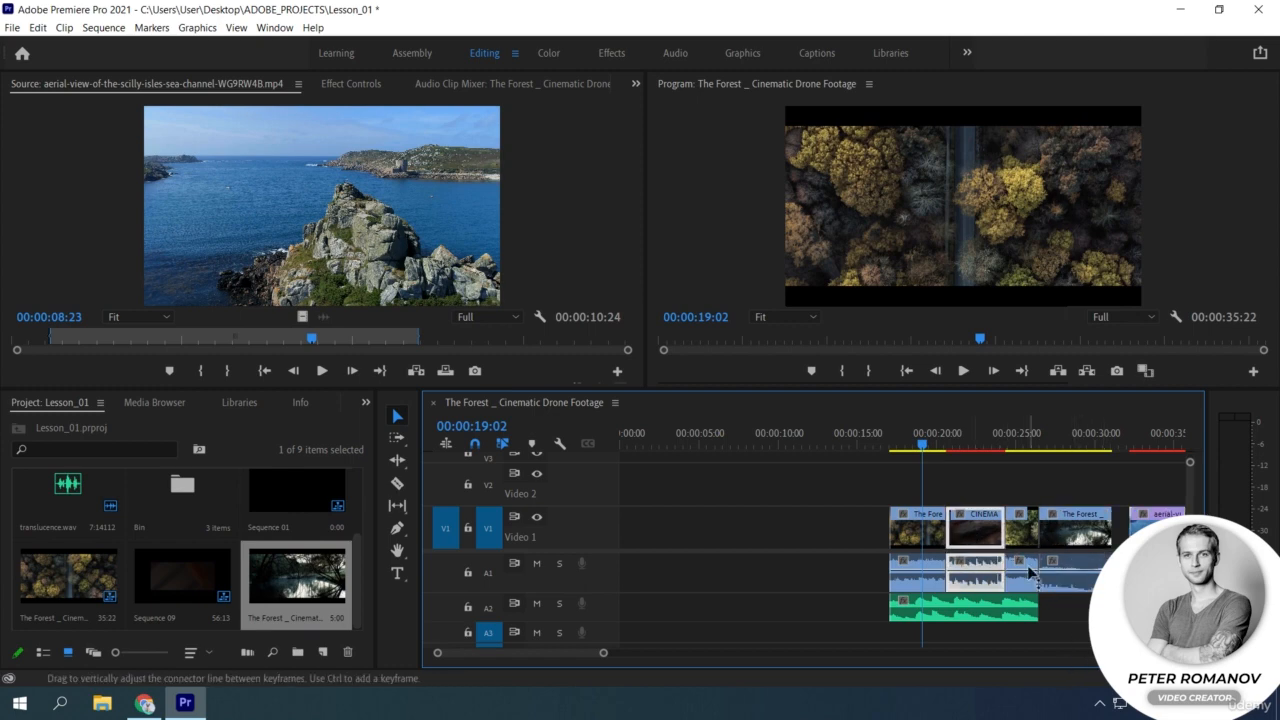
pyautogui.click(340, 83)
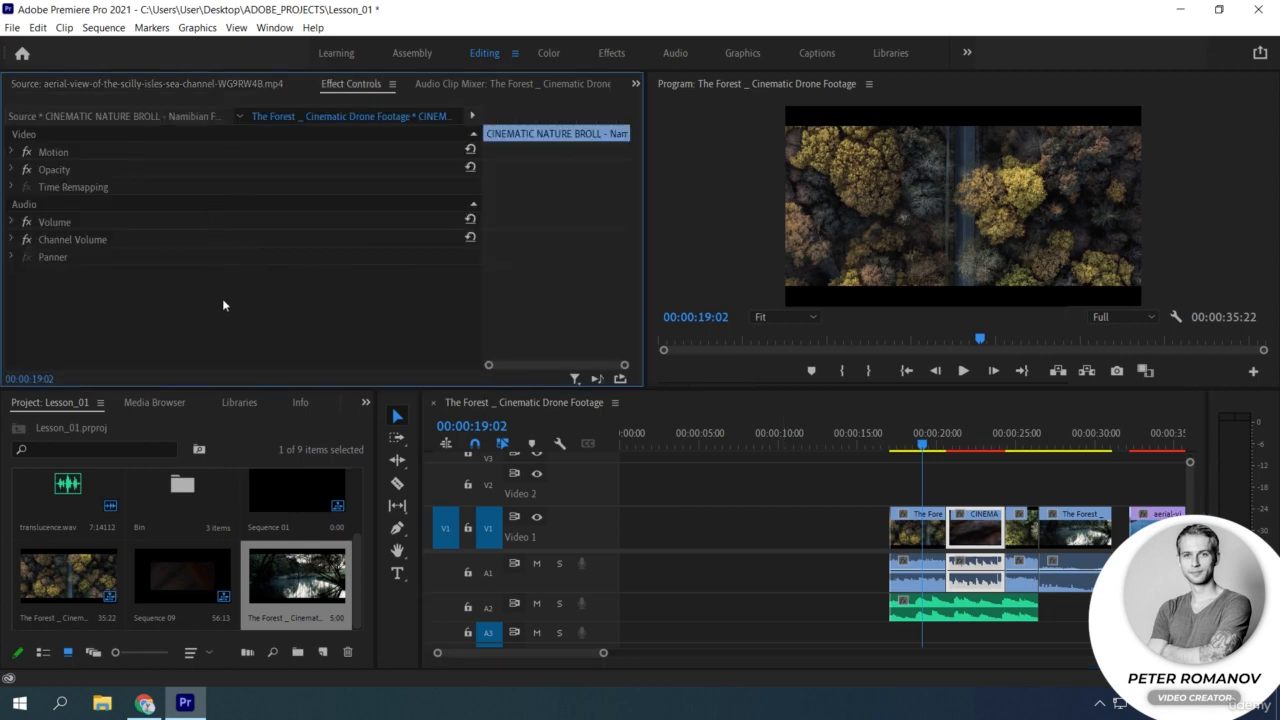
pyautogui.click(12, 152)
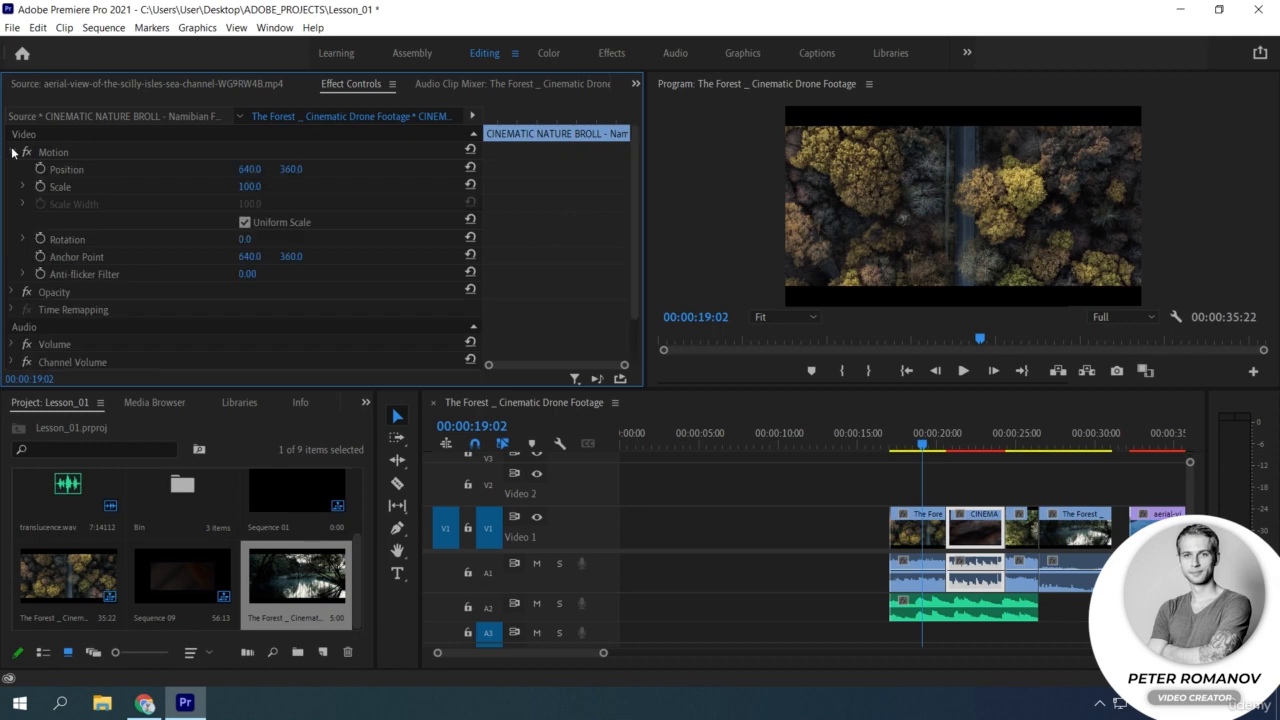
pyautogui.click(12, 152)
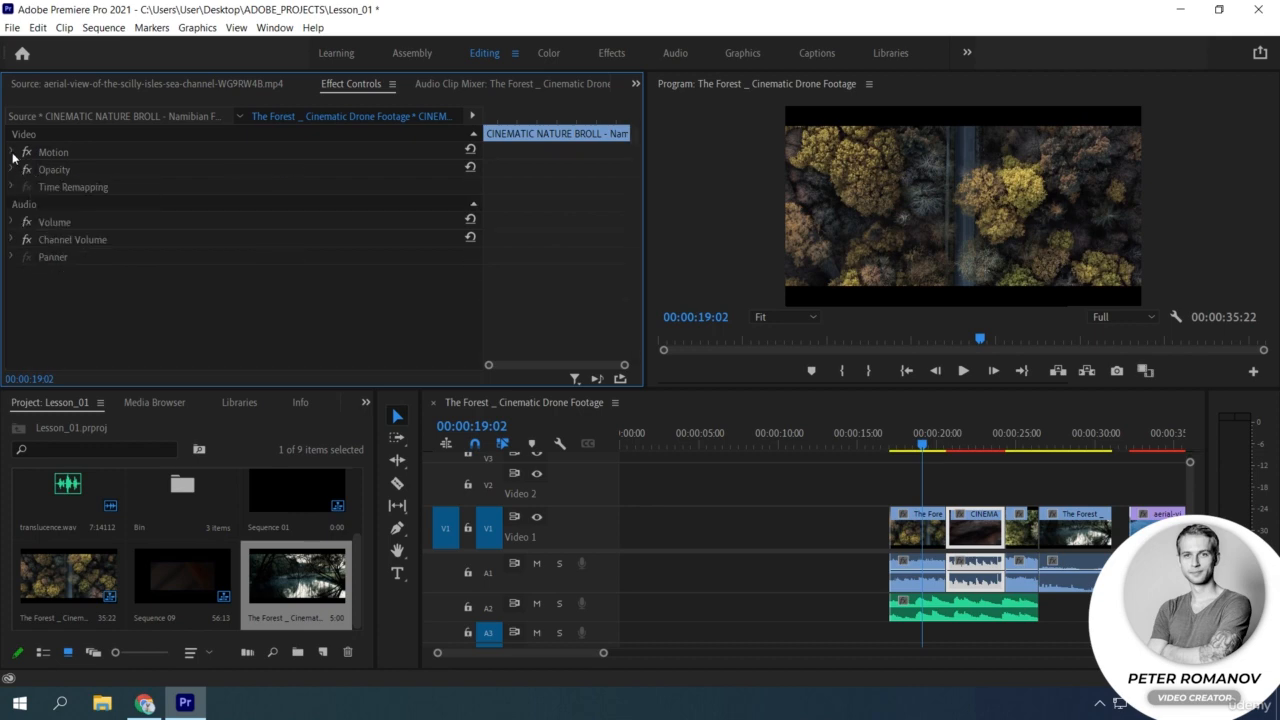
pyautogui.click(12, 152)
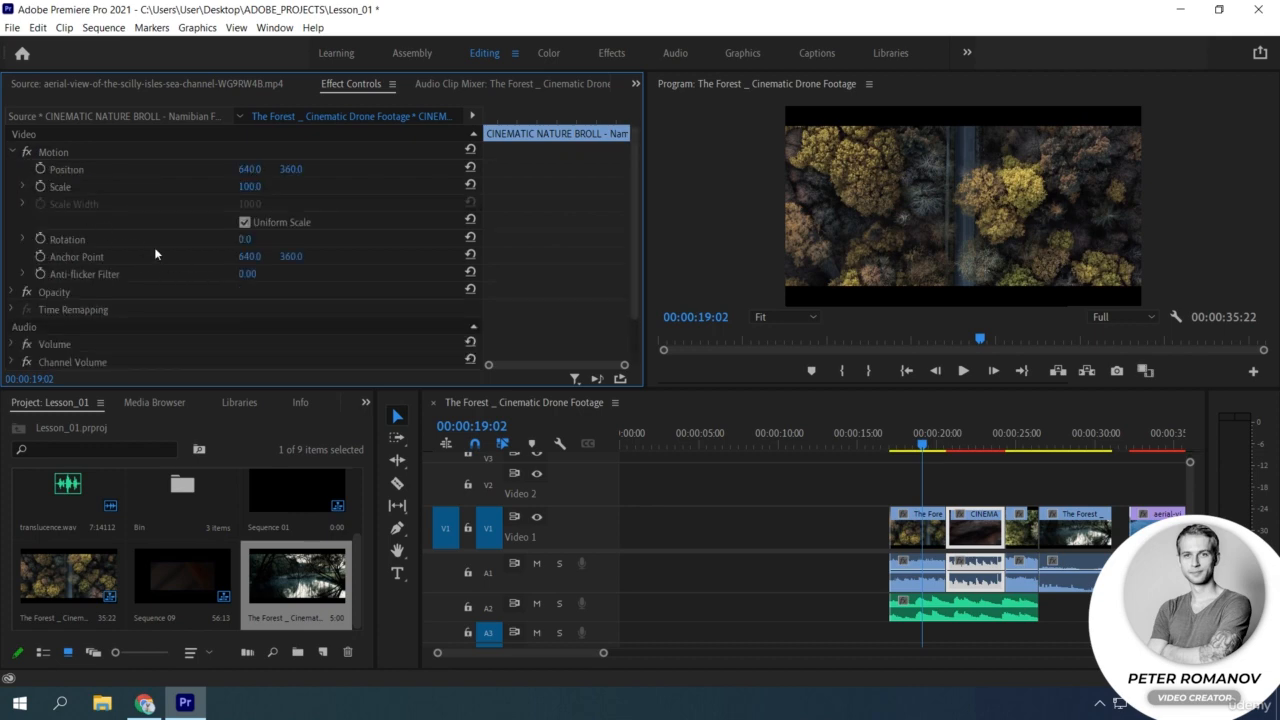
pyautogui.scroll(-2, 154, 247)
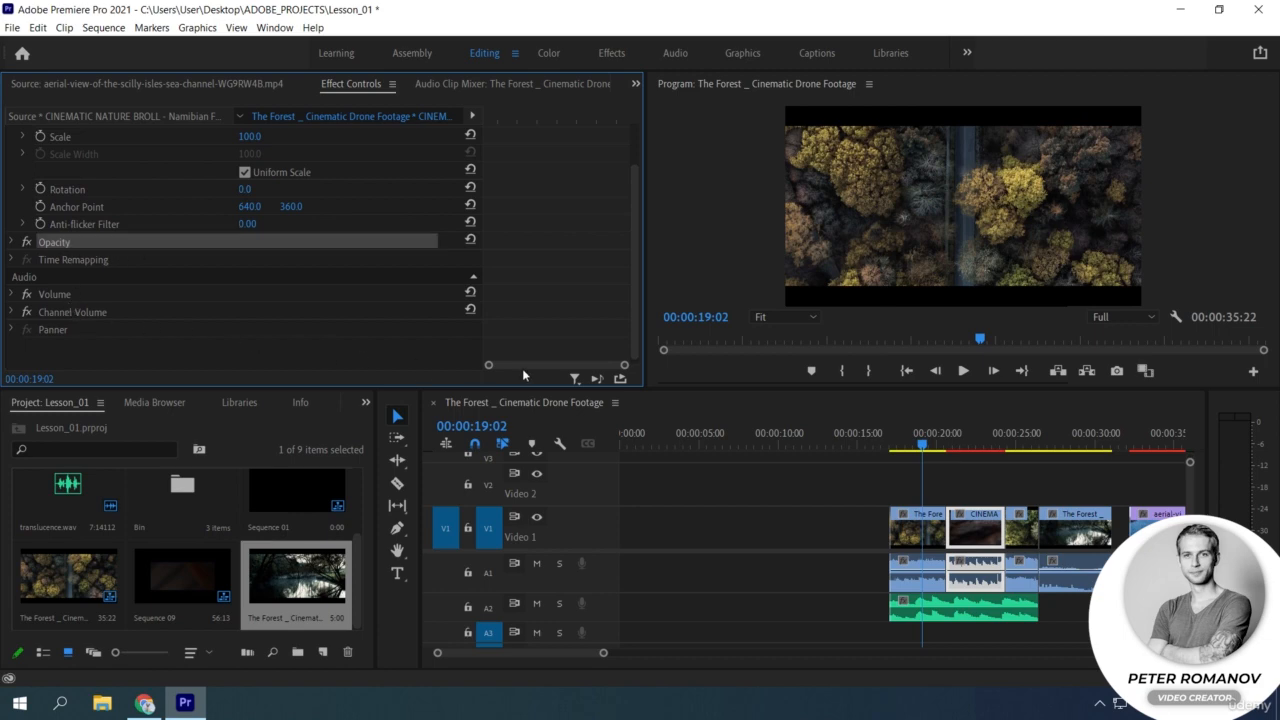
# Step: View the effect controls of the translucence.wav clip and select the Motion effect of the first forest clip on V1
pyautogui.click(944, 612)
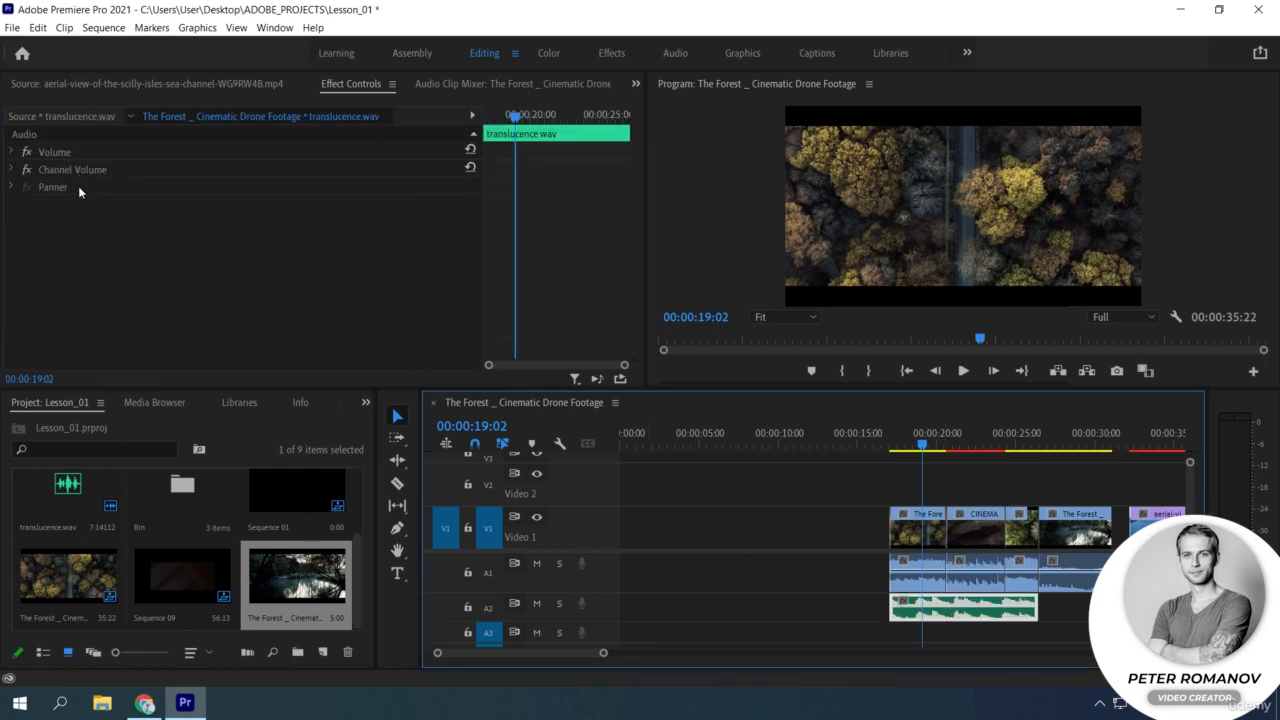
pyautogui.click(938, 535)
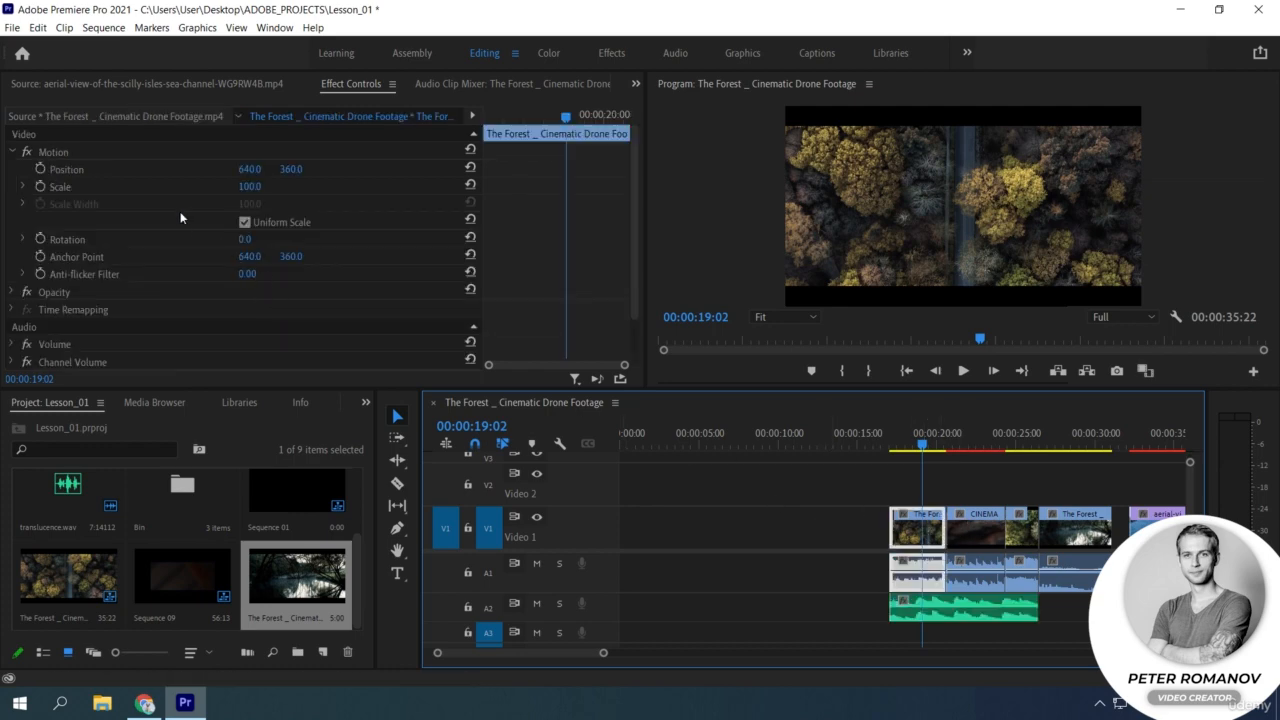
pyautogui.click(58, 152)
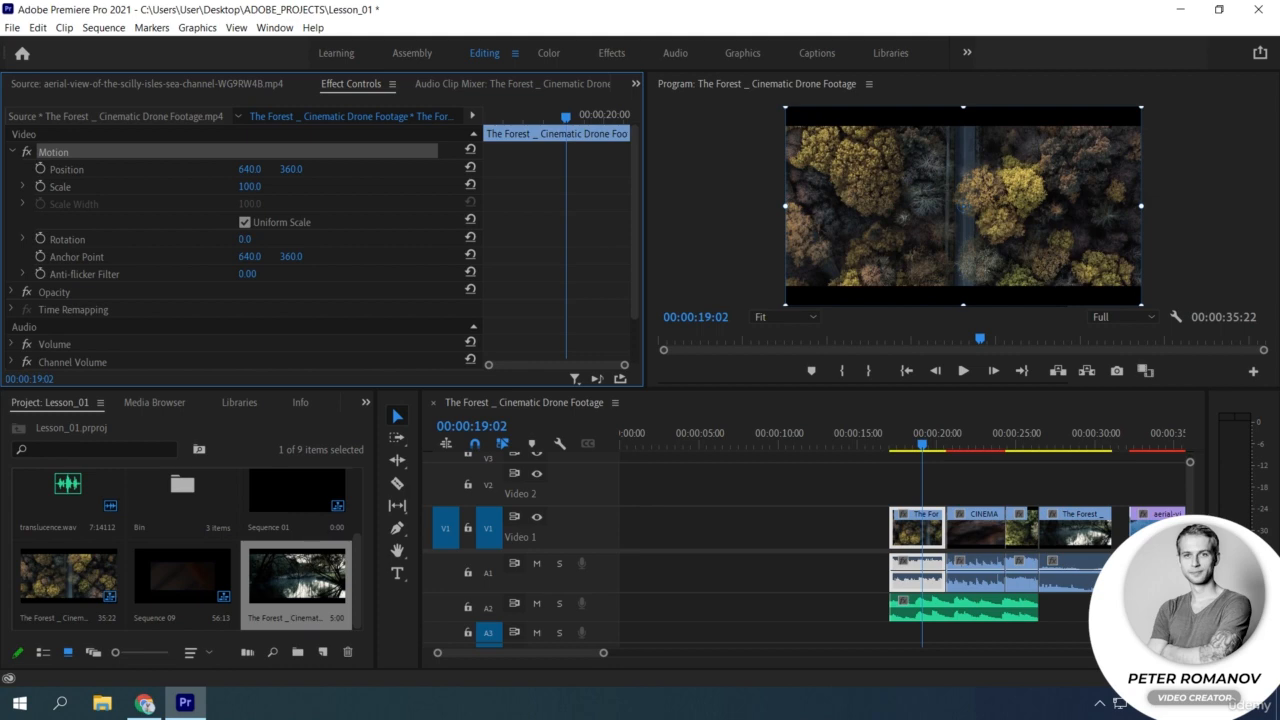
# Step: Try shifting the forest clip to a horizontal position of 641.0 and lower in the frame, and reset Position
pyautogui.moveTo(249, 169)
pyautogui.mouseDown()
pyautogui.moveTo(150, 169)
pyautogui.moveTo(284, 169)
pyautogui.moveTo(256, 169)
pyautogui.mouseUp()
pyautogui.moveTo(291, 169); pyautogui.dragTo(401, 169)
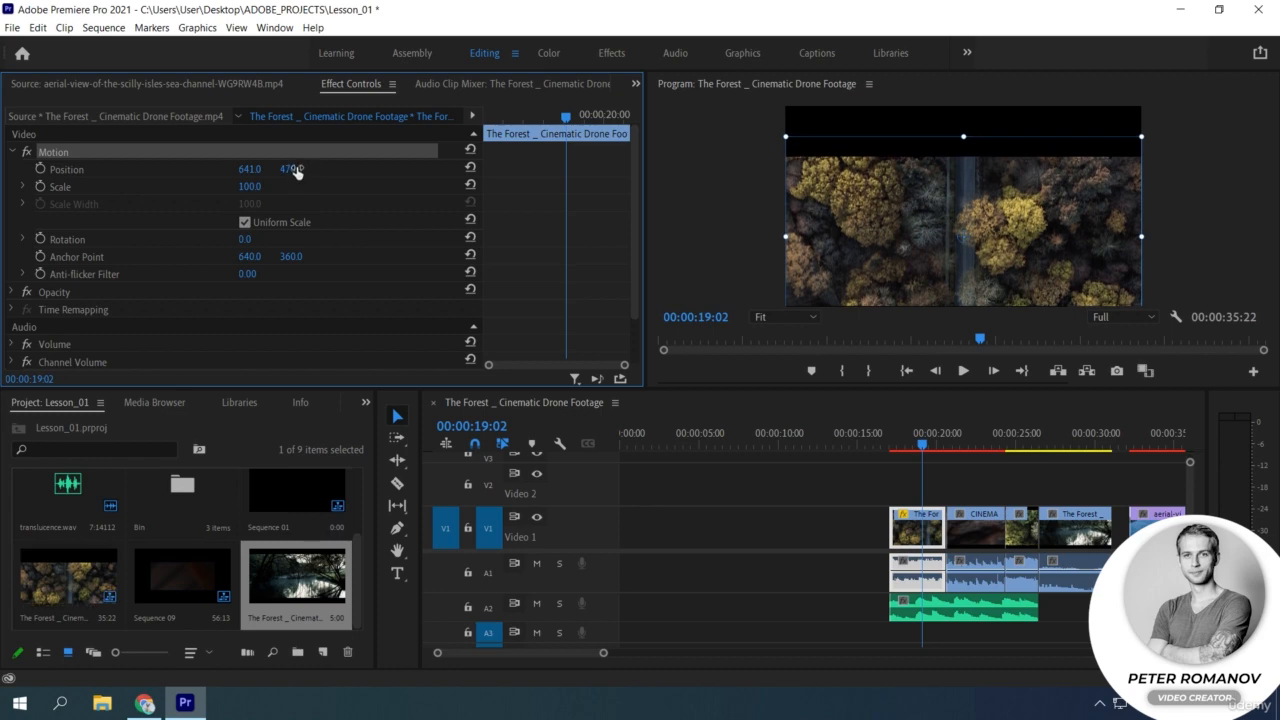
pyautogui.click(470, 168)
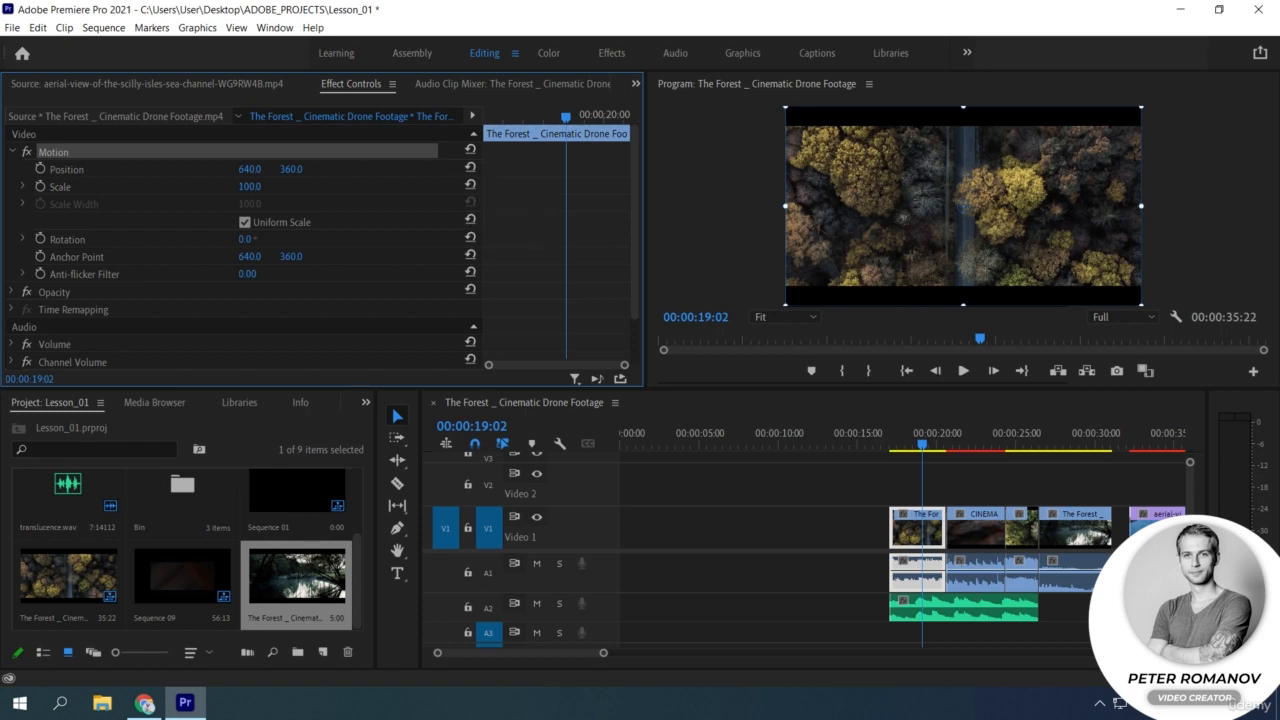
# Step: Try changing the forest clip's uniform Scale to 96.0
pyautogui.click(250, 187)
pyautogui.click(299, 192)
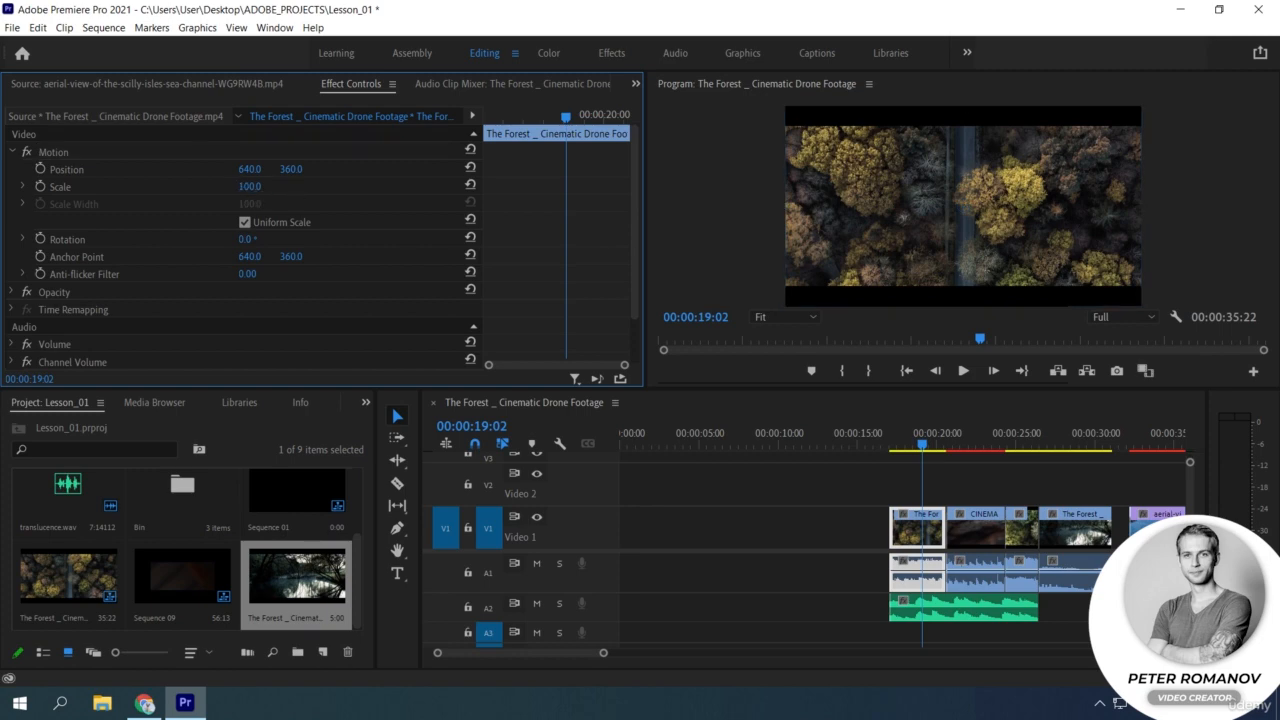
pyautogui.moveTo(250, 187)
pyautogui.mouseDown()
pyautogui.moveTo(322, 187)
pyautogui.moveTo(201, 187)
pyautogui.moveTo(430, 187)
pyautogui.moveTo(266, 187)
pyautogui.mouseUp()
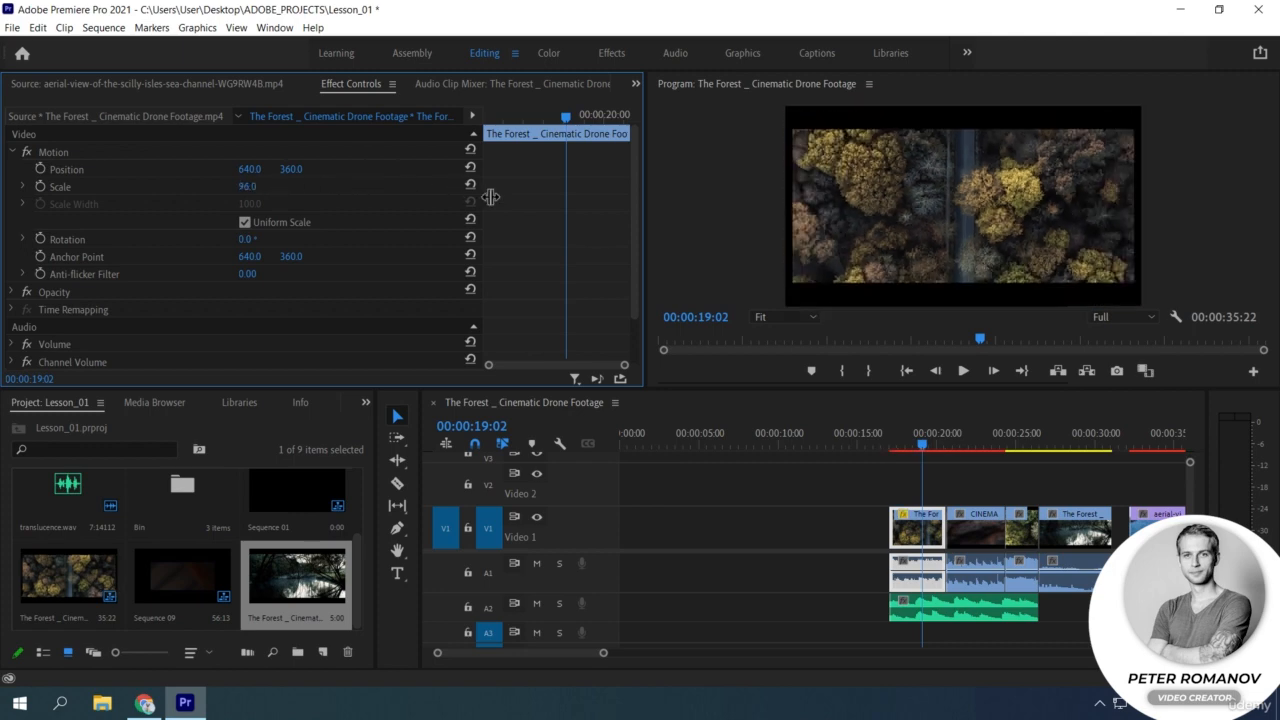
# Step: Try disabling Uniform Scale and narrowing the clip to a Scale Width of 74.0, and undo these changes
pyautogui.click(245, 222)
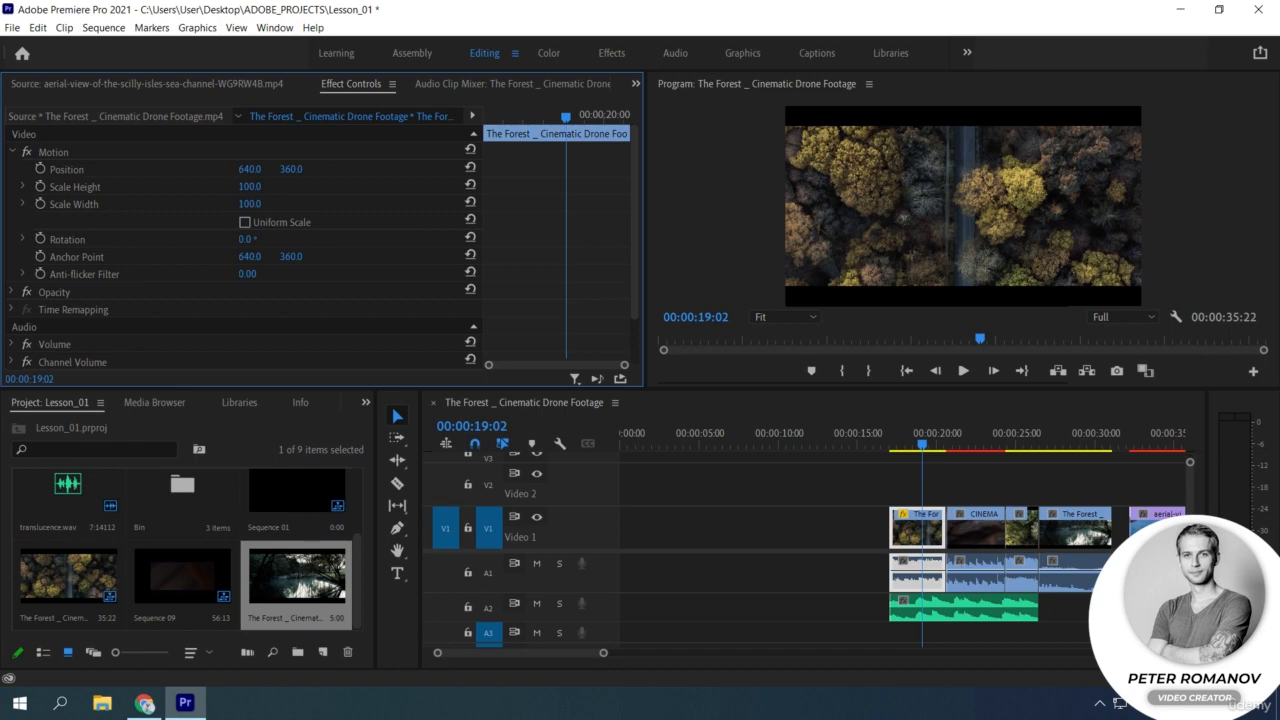
pyautogui.moveTo(250, 204)
pyautogui.mouseDown()
pyautogui.moveTo(312, 204)
pyautogui.moveTo(217, 204)
pyautogui.moveTo(284, 187)
pyautogui.moveTo(268, 187)
pyautogui.mouseUp()
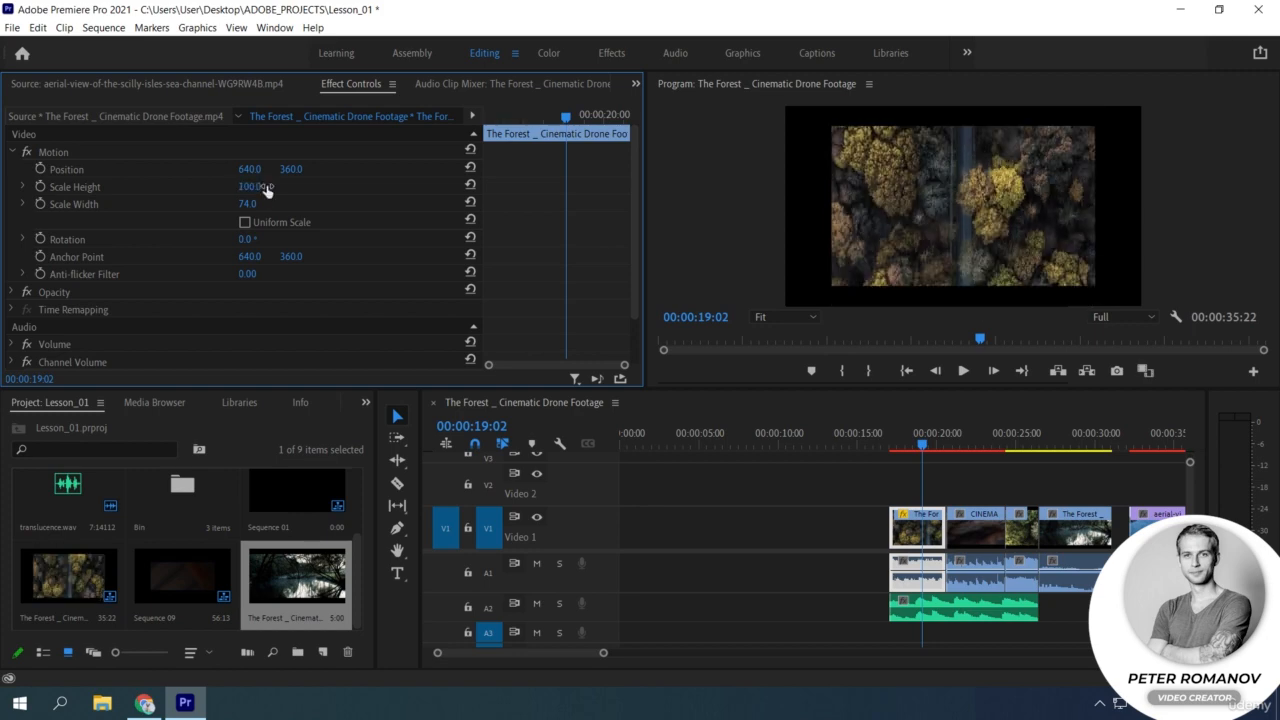
pyautogui.hotkey('ctrl', 'z')
pyautogui.hotkey('ctrl', 'z')
pyautogui.click(290, 220)
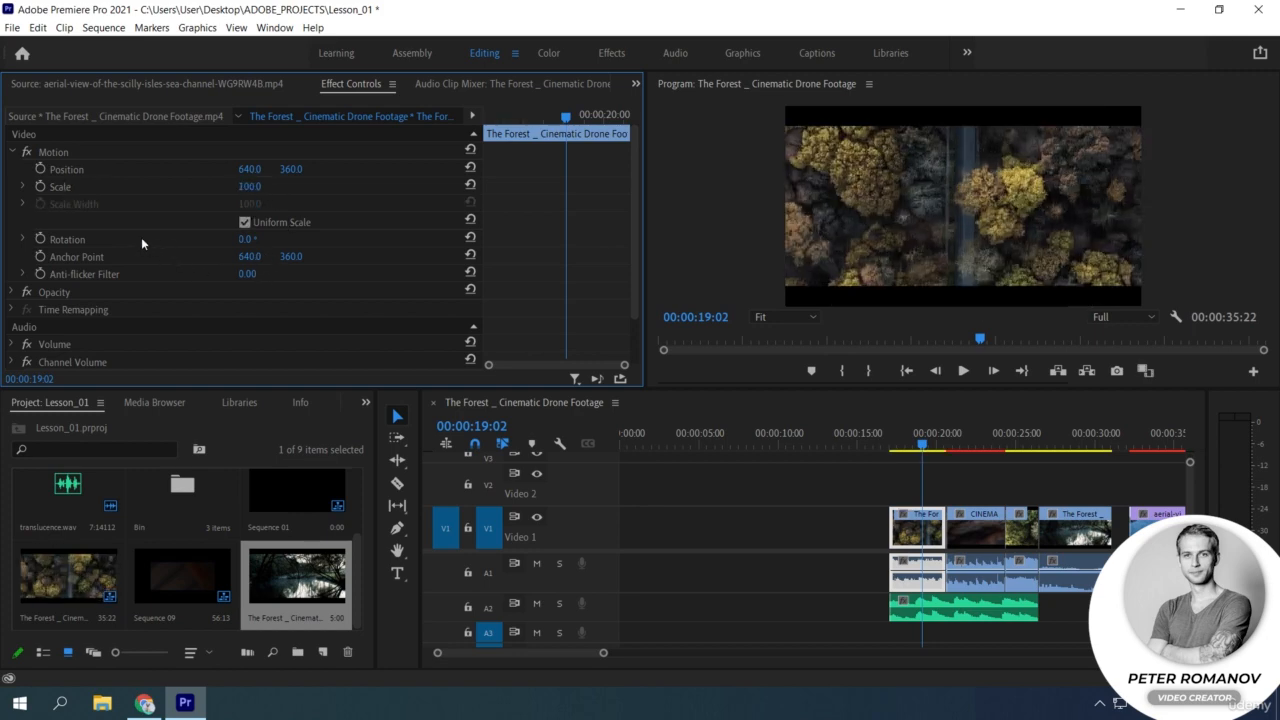
# Step: Try rotating the forest clip to -46.0° and moving its vertical position to 644.0
pyautogui.moveTo(247, 240); pyautogui.dragTo(168, 240)
pyautogui.hotkey('ctrl', 'z')
pyautogui.moveTo(247, 240); pyautogui.dragTo(201, 240)
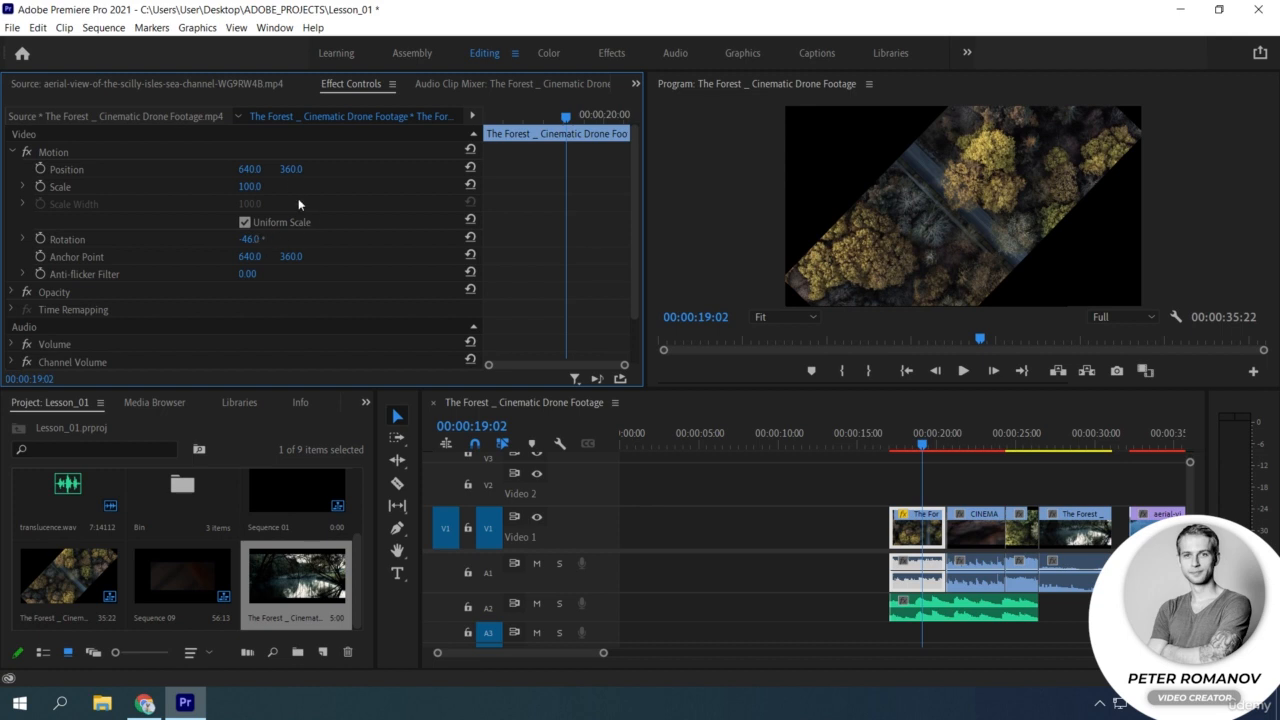
pyautogui.moveTo(293, 170); pyautogui.dragTo(577, 170)
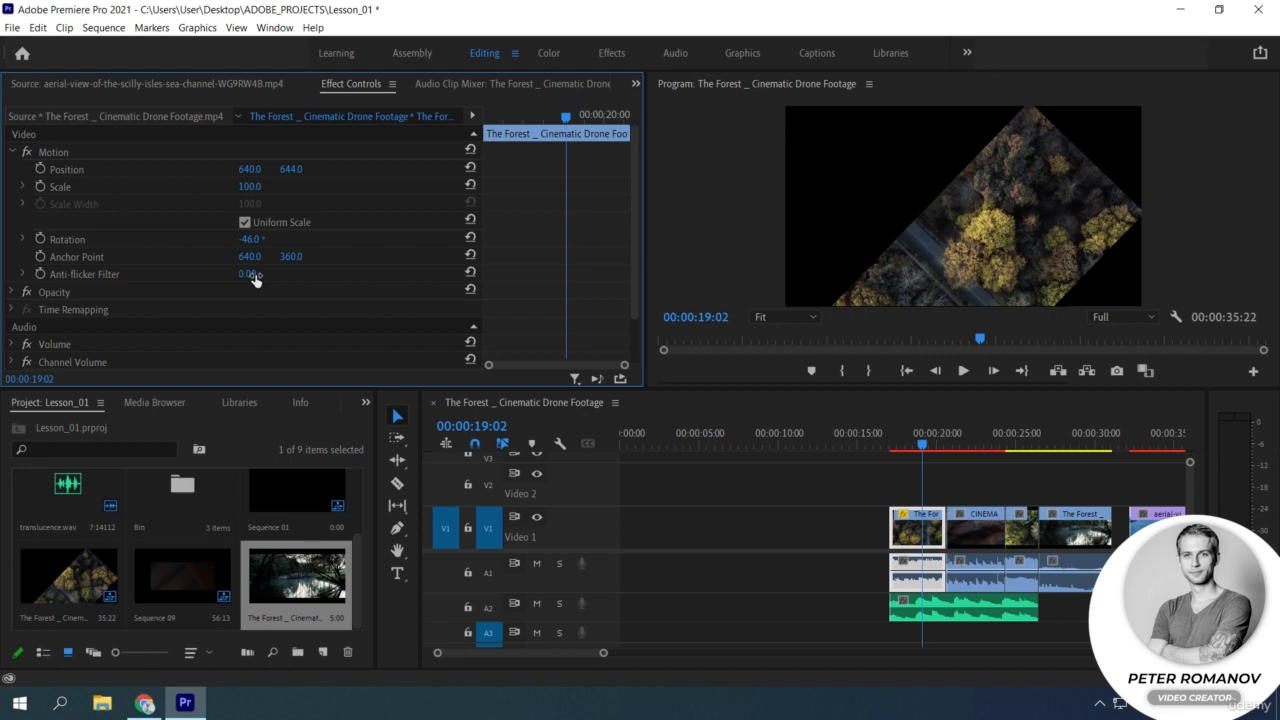
# Step: Try the Anti-flicker Filter across its range from 0.00 to 1.00 and return it to 0.00
pyautogui.click(23, 274)
pyautogui.moveTo(29, 305); pyautogui.dragTo(62, 305)
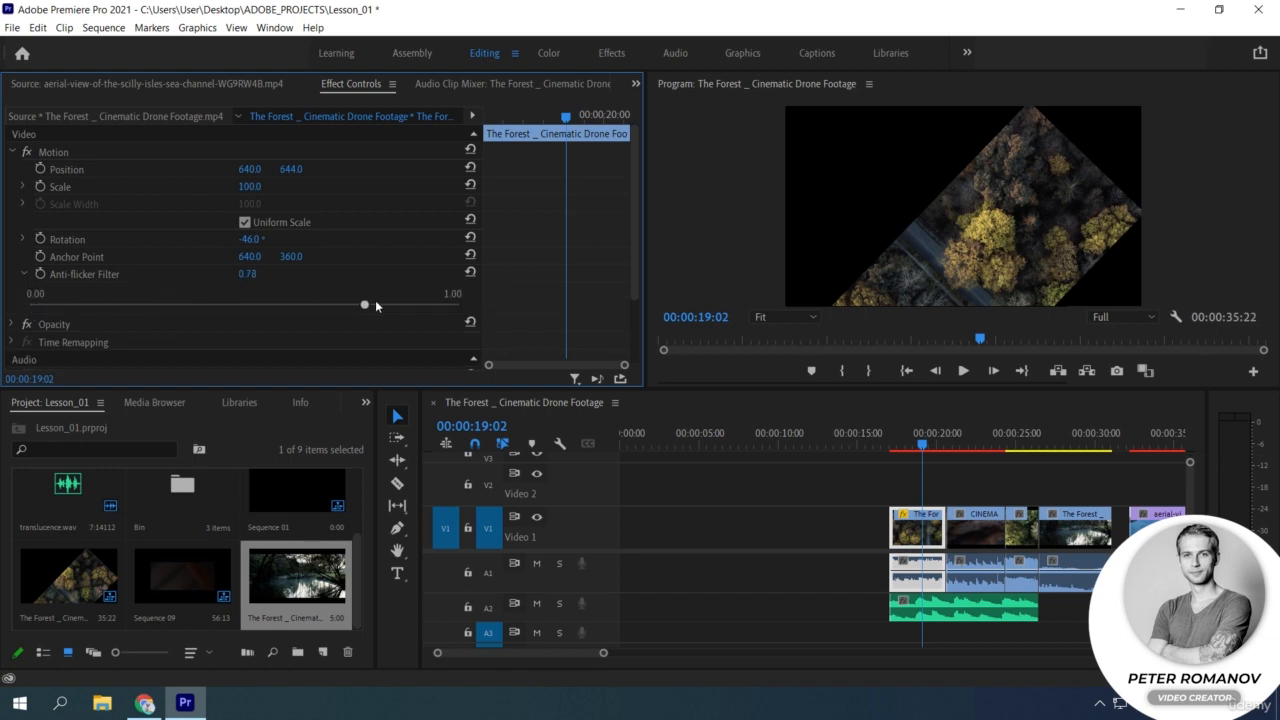
pyautogui.moveTo(376, 304); pyautogui.dragTo(506, 307)
pyautogui.moveTo(459, 305); pyautogui.dragTo(246, 305)
pyautogui.moveTo(246, 305); pyautogui.dragTo(5, 302)
pyautogui.moveTo(30, 304); pyautogui.dragTo(509, 312)
pyautogui.moveTo(459, 306); pyautogui.dragTo(3, 295)
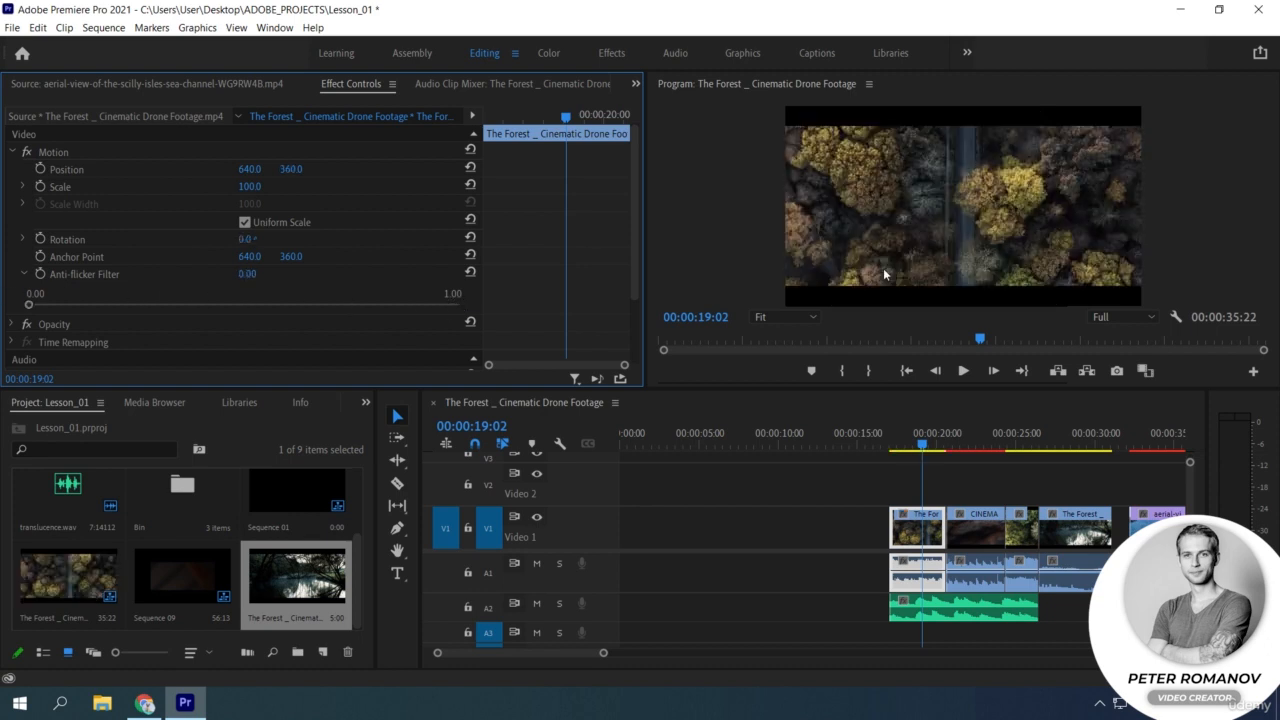
# Step: Select the Motion effect, scale the clip to 98.3 directly in the program frame and move it to position 478.1, 372.0
pyautogui.click(53, 155)
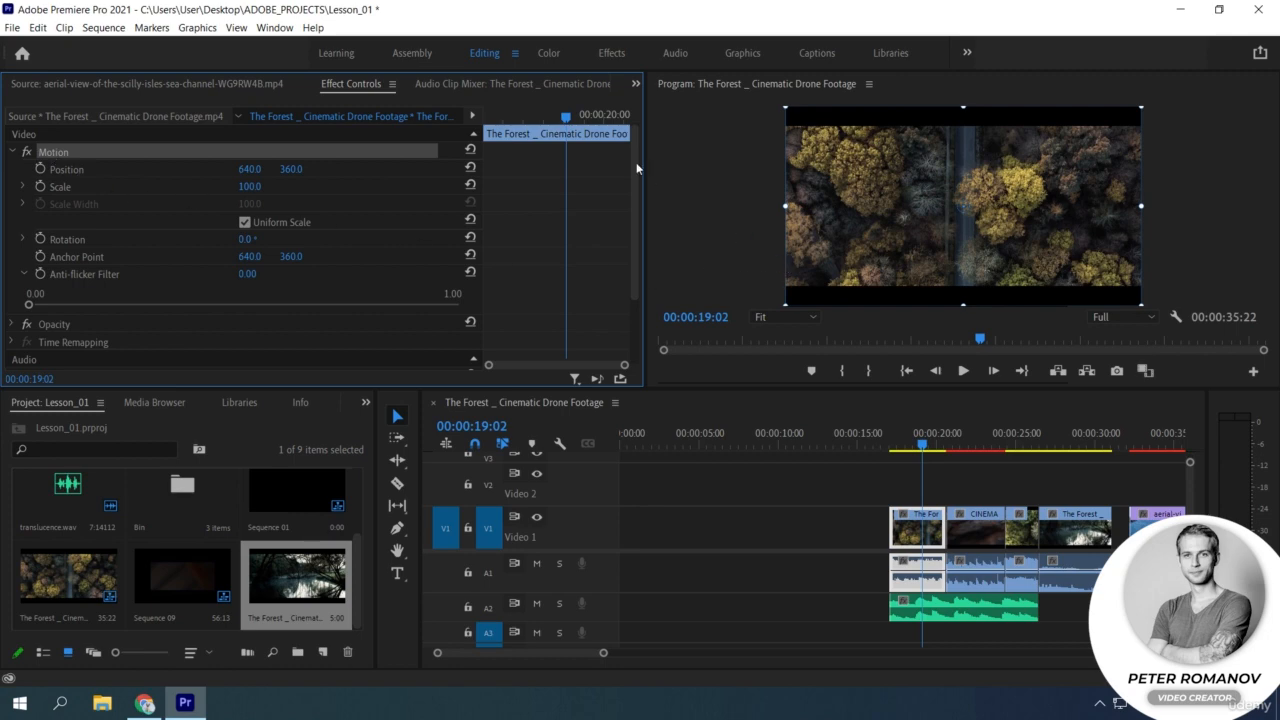
pyautogui.moveTo(790, 114)
pyautogui.mouseDown()
pyautogui.moveTo(840, 137)
pyautogui.moveTo(828, 164)
pyautogui.moveTo(790, 117)
pyautogui.mouseUp()
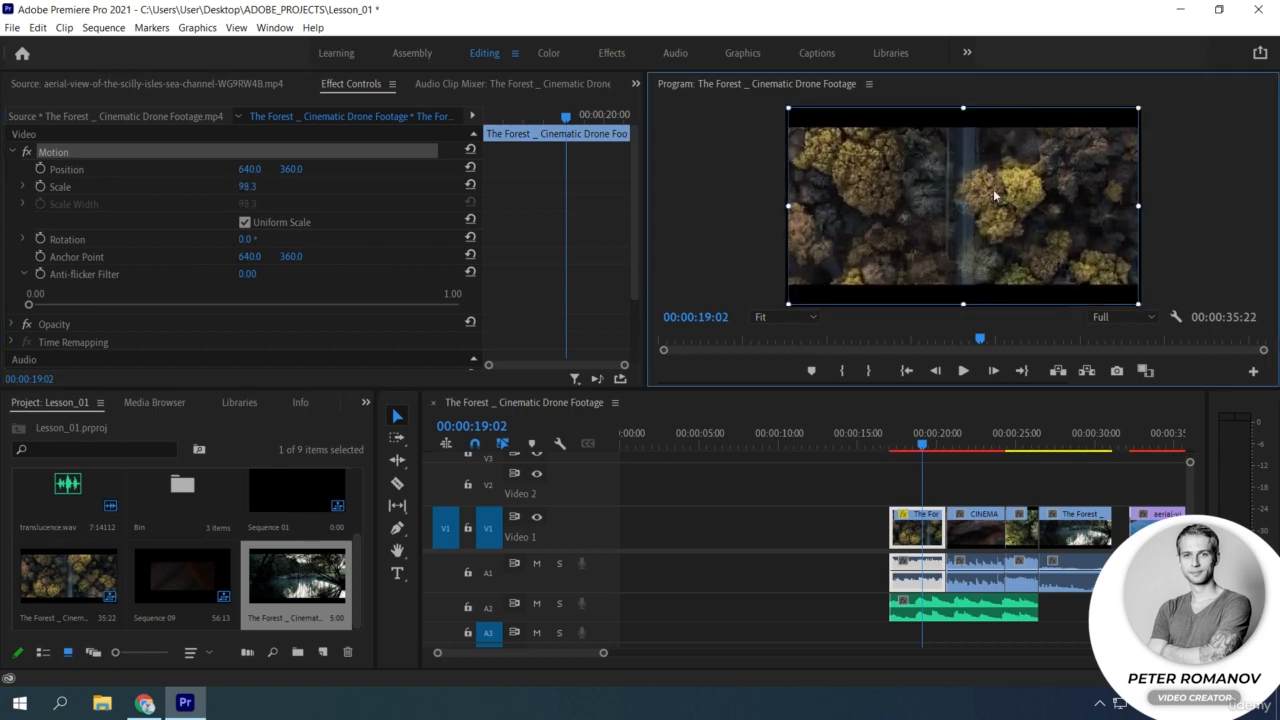
pyautogui.moveTo(908, 196); pyautogui.dragTo(857, 186)
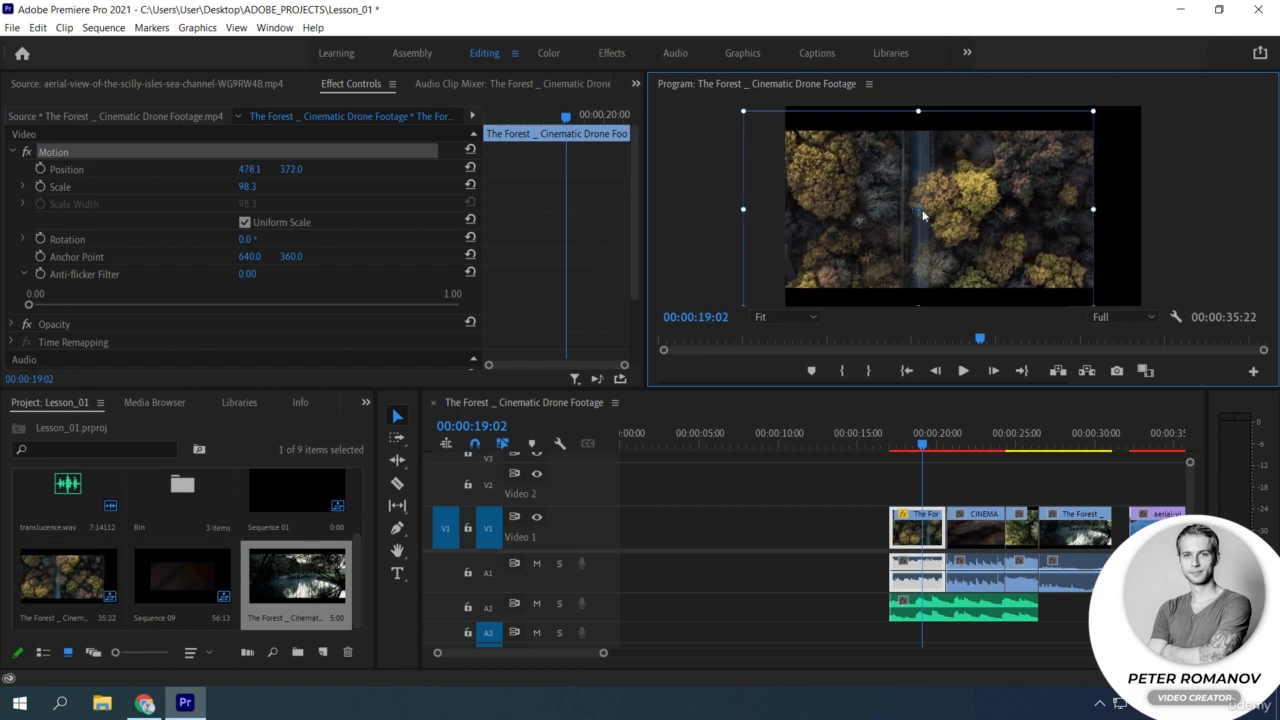
# Step: Try anchor points at about 1370.1, 207.5 and 1080.5, 167.8 while transforming the forest clip, and reset the Motion effect
pyautogui.moveTo(922, 212); pyautogui.dragTo(1118, 170)
pyautogui.moveTo(946, 210); pyautogui.dragTo(940, 254)
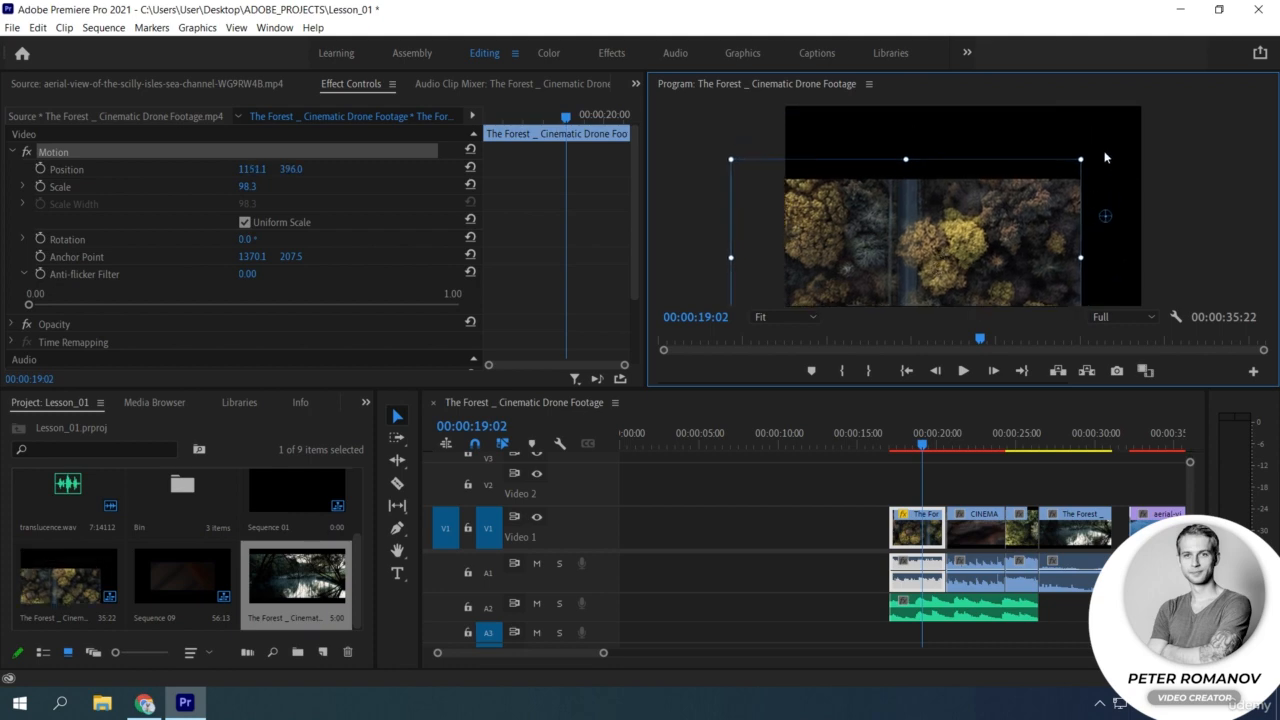
pyautogui.moveTo(1089, 159); pyautogui.dragTo(998, 241)
pyautogui.moveTo(924, 117); pyautogui.dragTo(1092, 127)
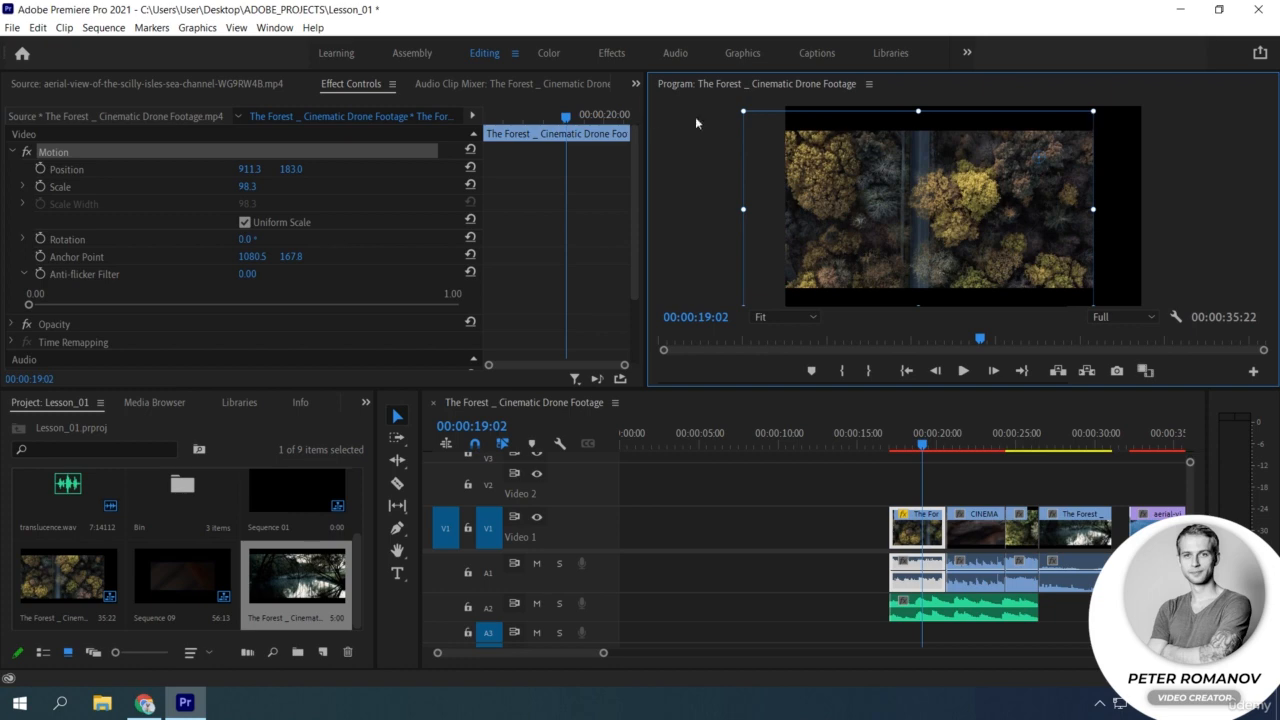
pyautogui.click(470, 149)
# Step: Shrink the forest clip to a Scale of about 57.5 and move its anchor point to the clip's lower-left corner at 4.0, 720.0
pyautogui.moveTo(786, 107); pyautogui.dragTo(861, 149)
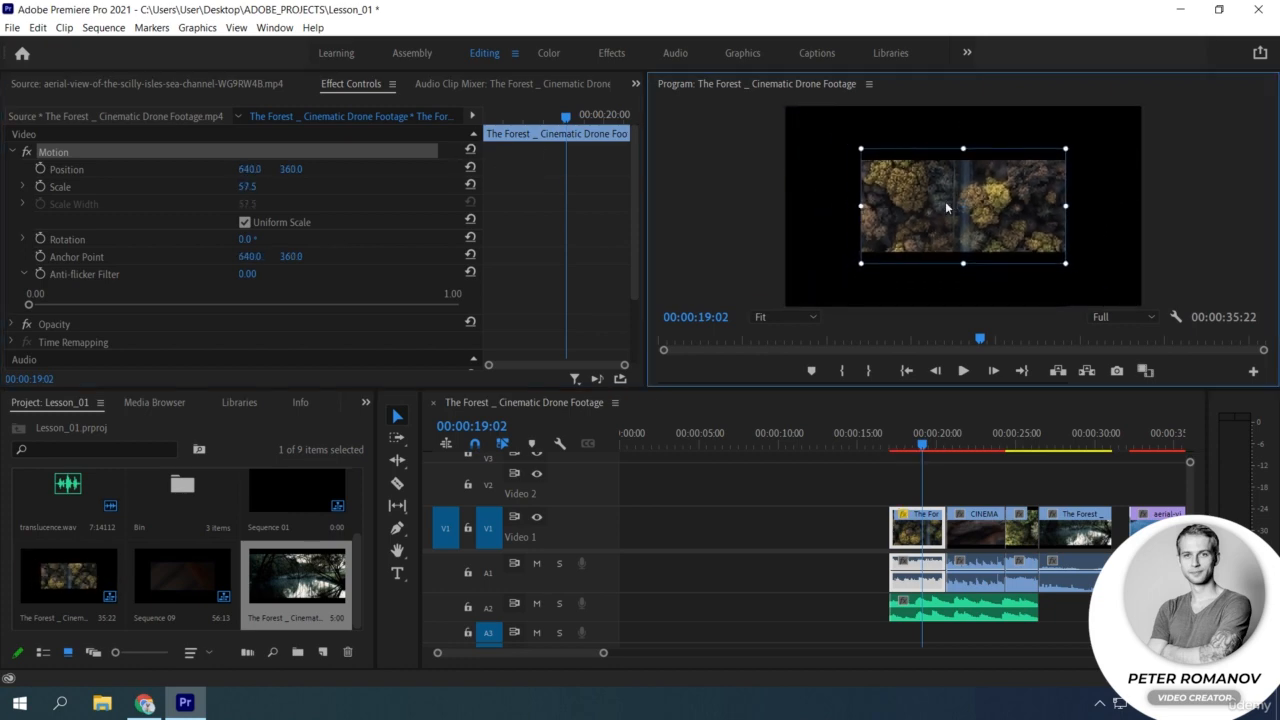
pyautogui.moveTo(960, 208); pyautogui.dragTo(862, 256)
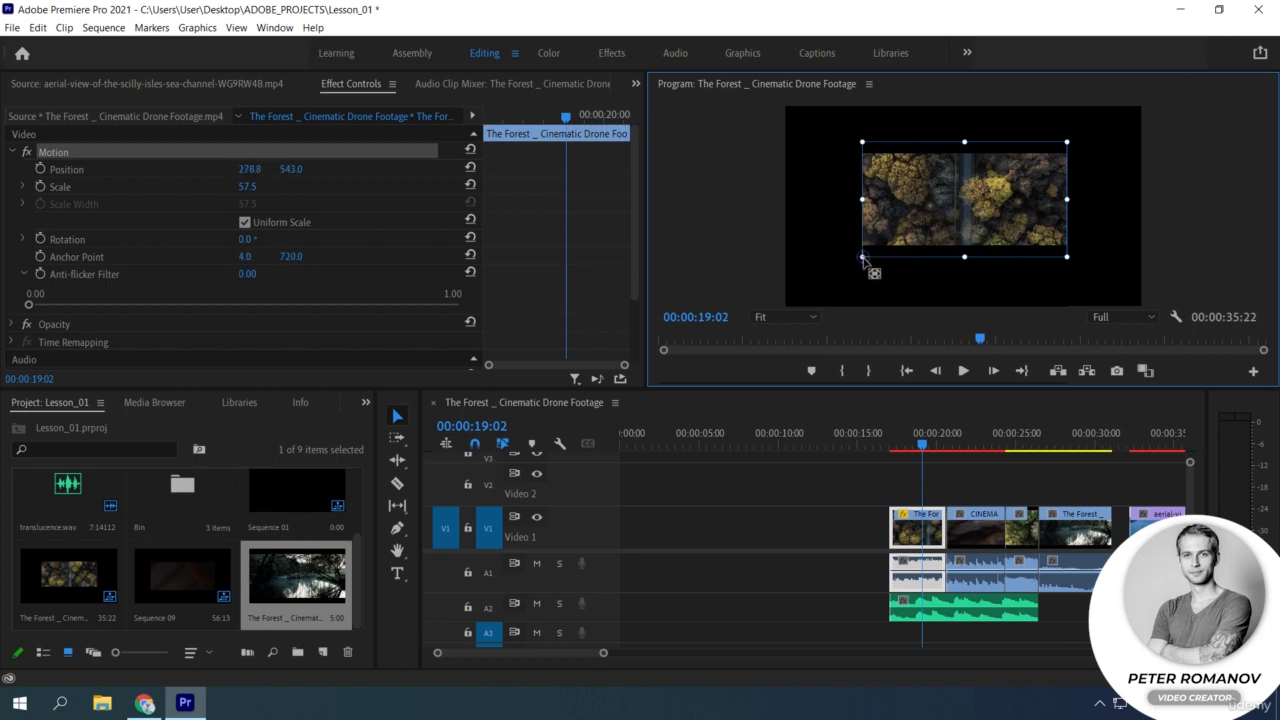
# Step: Rotate the forest clip about its corner anchor to about 12.9° at Scale 53.7 and move it to position 221.8, 441.0
pyautogui.moveTo(1073, 149); pyautogui.dragTo(1062, 287)
pyautogui.moveTo(843, 167); pyautogui.dragTo(989, 218)
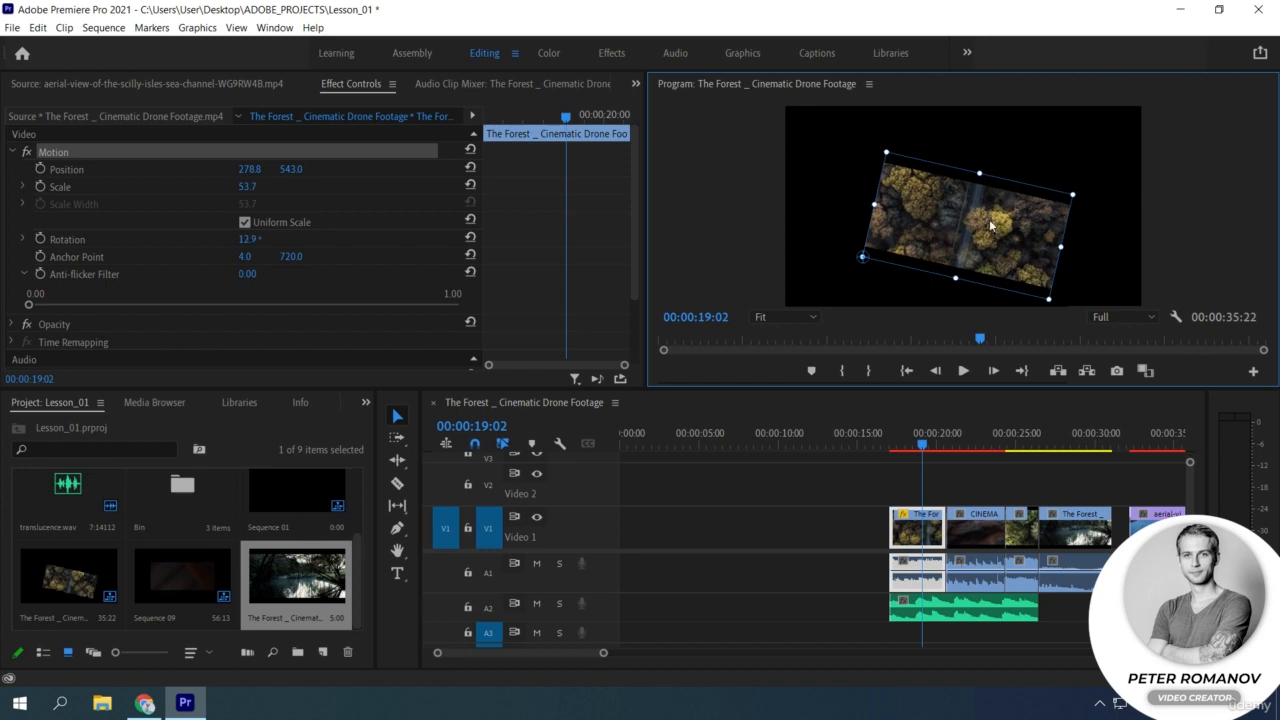
pyautogui.moveTo(990, 226); pyautogui.dragTo(944, 221)
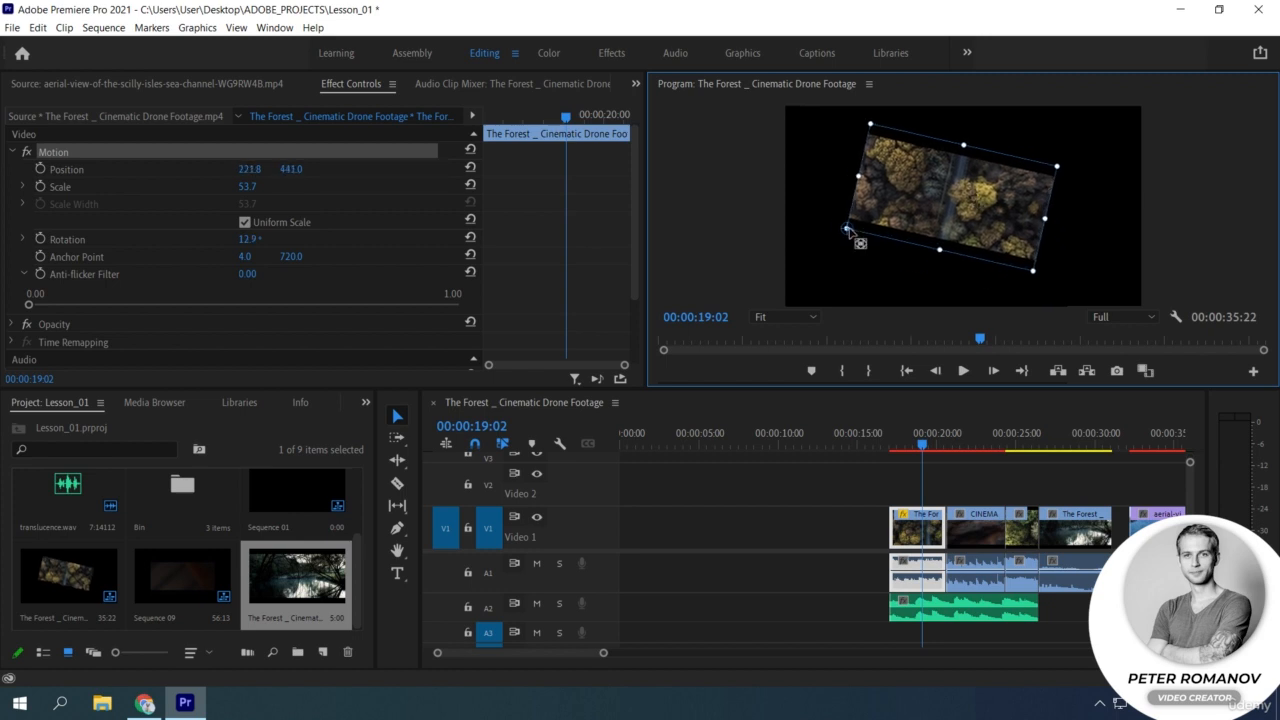
# Step: Move the anchor point outside the clip to about -113.8, 1056.1 and rotate the clip around it to 14.4°
pyautogui.moveTo(848, 231); pyautogui.dragTo(815, 175)
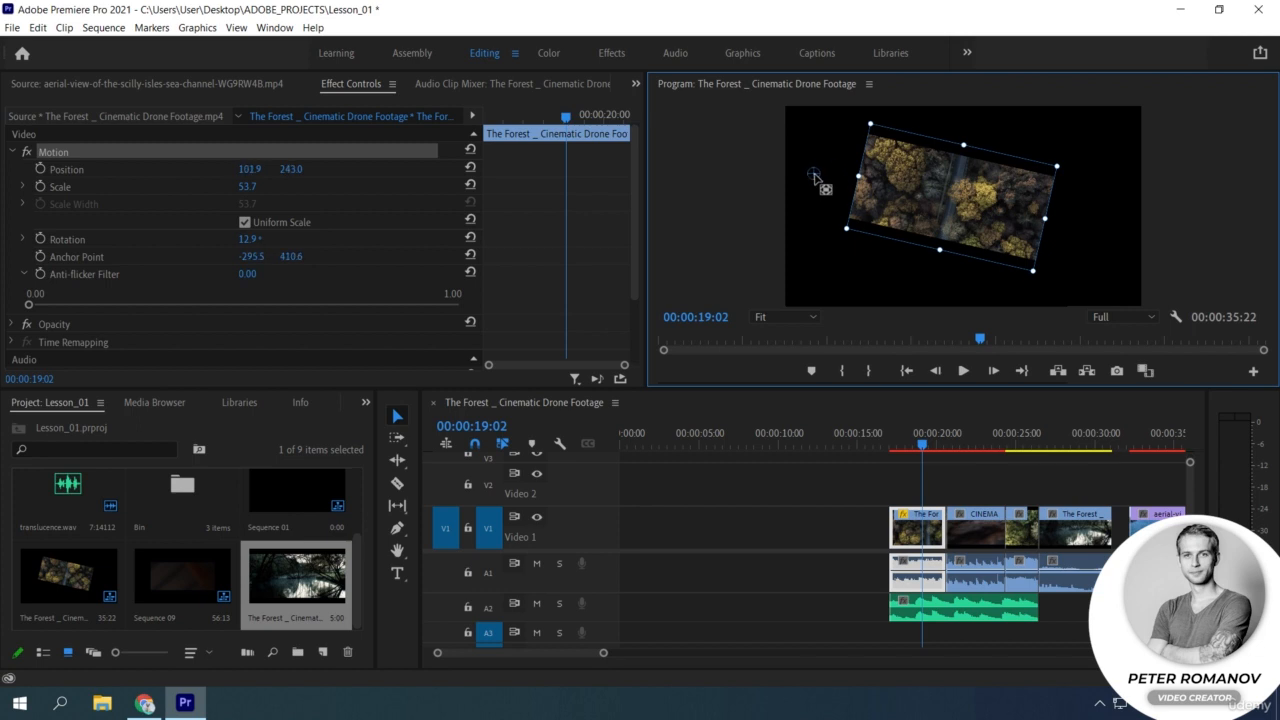
pyautogui.moveTo(814, 251); pyautogui.dragTo(814, 277)
pyautogui.moveTo(1044, 284); pyautogui.dragTo(1078, 291)
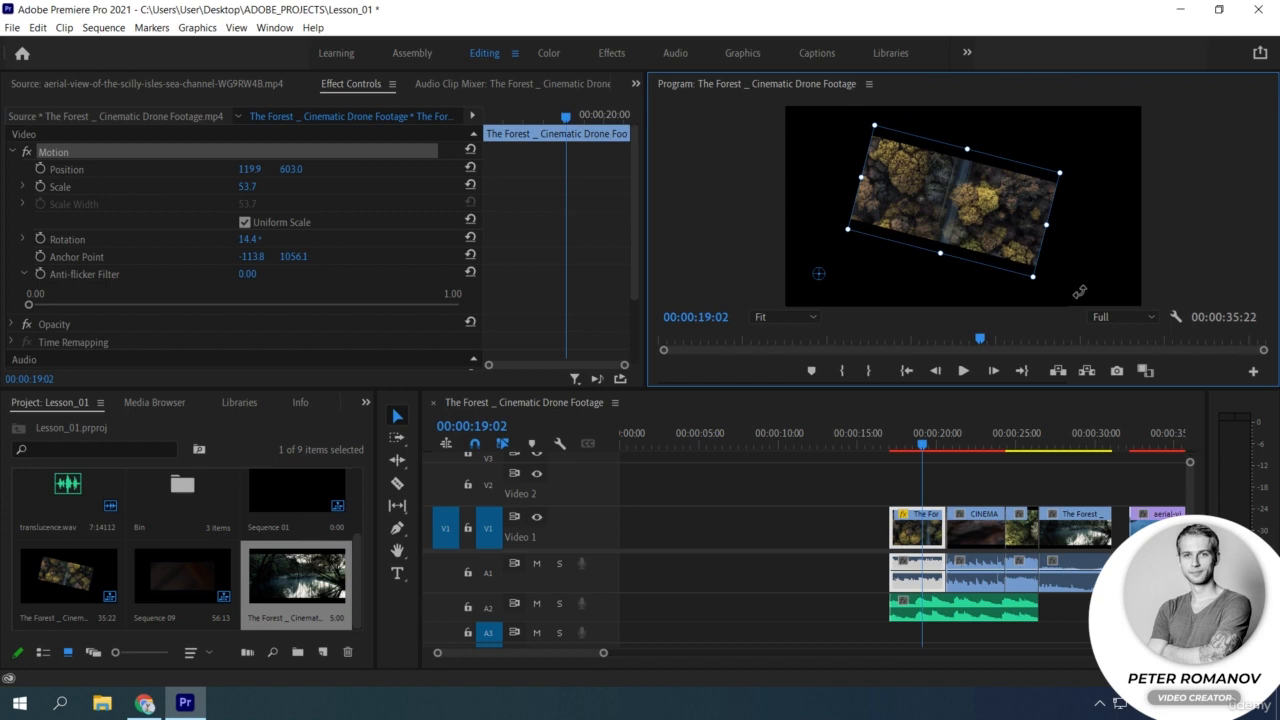